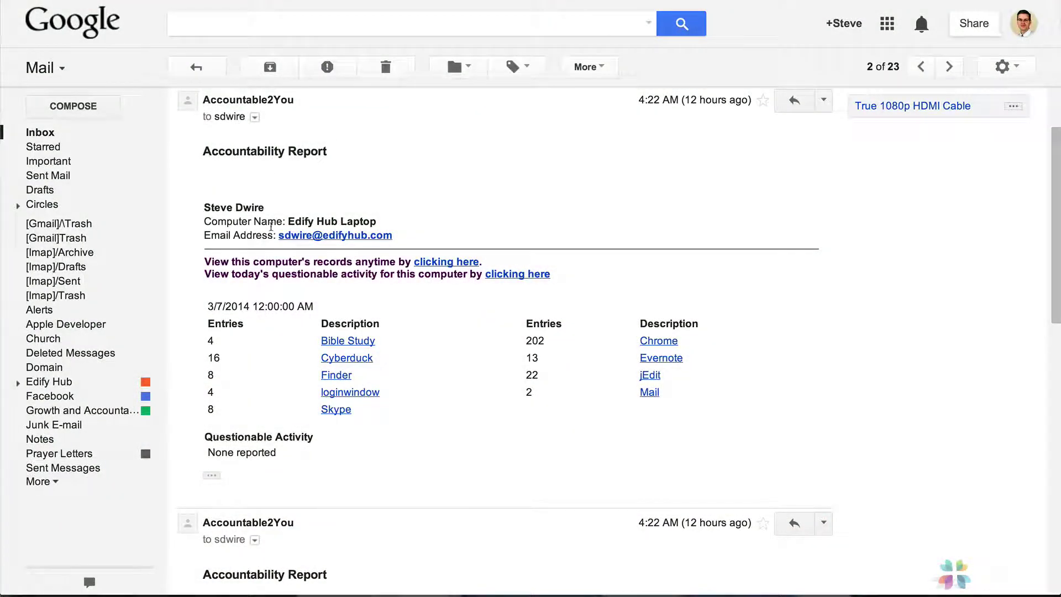
- Highlight the account holder's name and computer name Edify Hub Laptop, then scroll through the Chrome Full Report table
drag(273, 212, 203, 208)
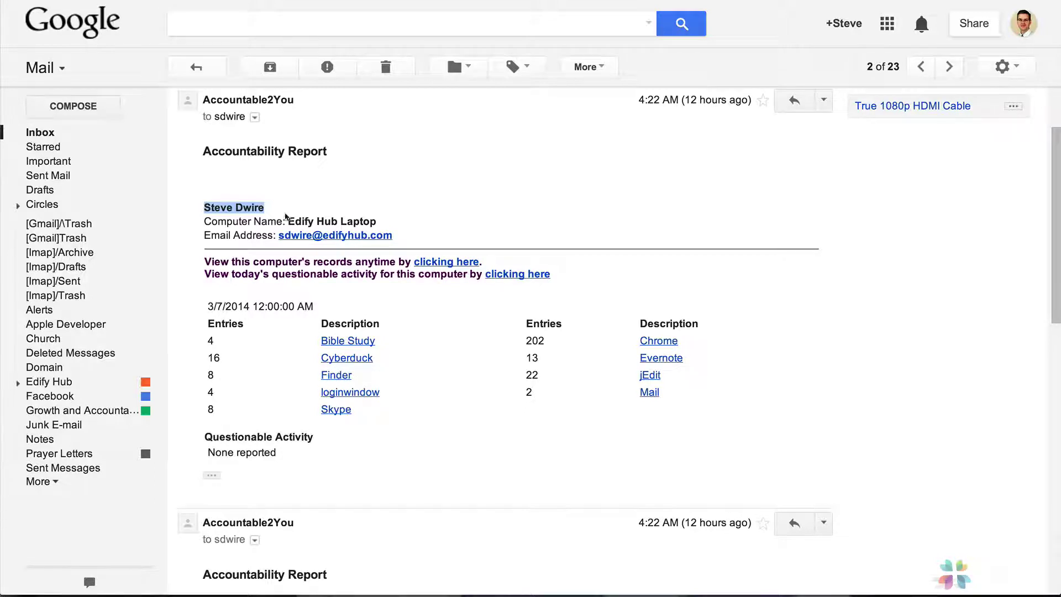
drag(288, 221, 359, 220)
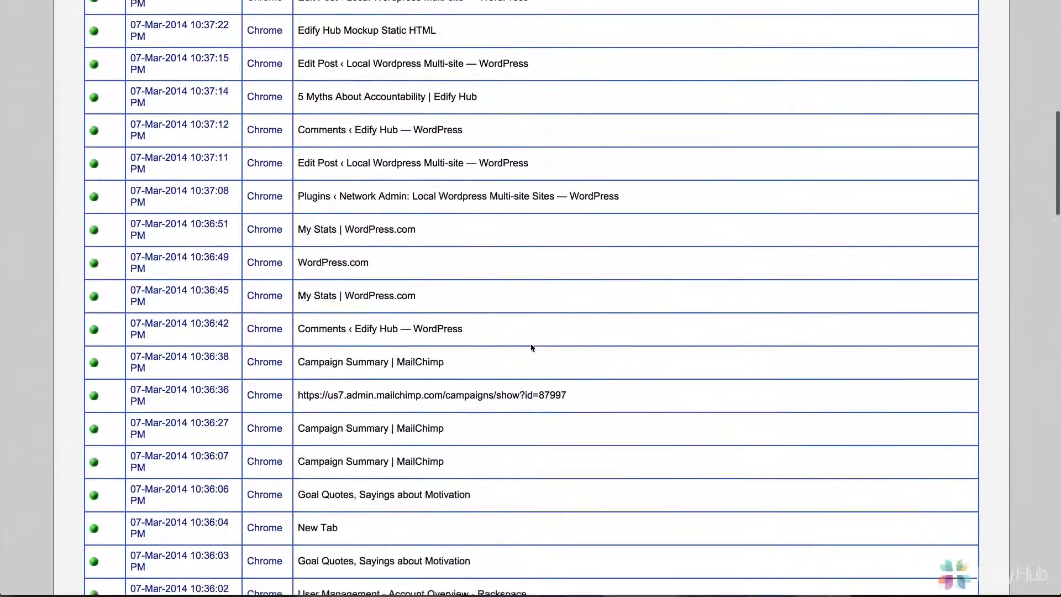
scroll(532, 347, down, 20)
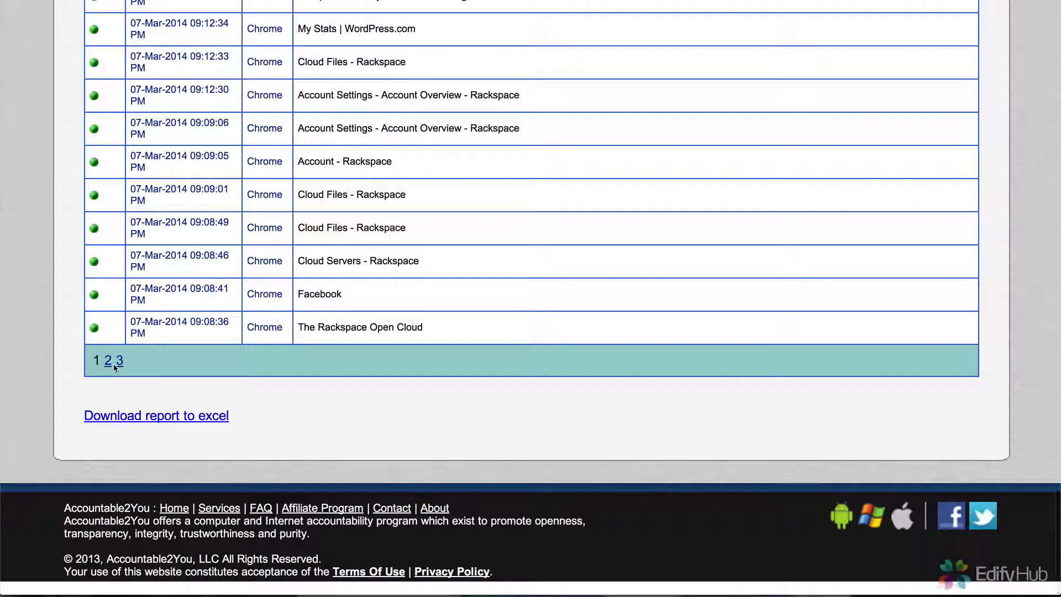
scroll(357, 326, up, 8)
scroll(358, 326, up, 20)
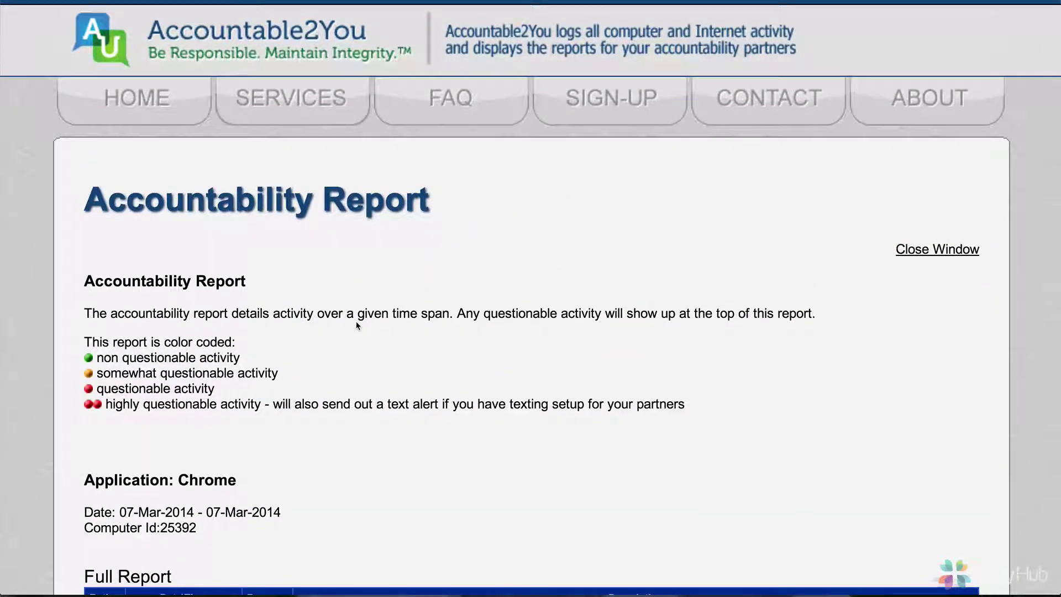
scroll(358, 326, down, 3)
scroll(358, 326, down, 3)
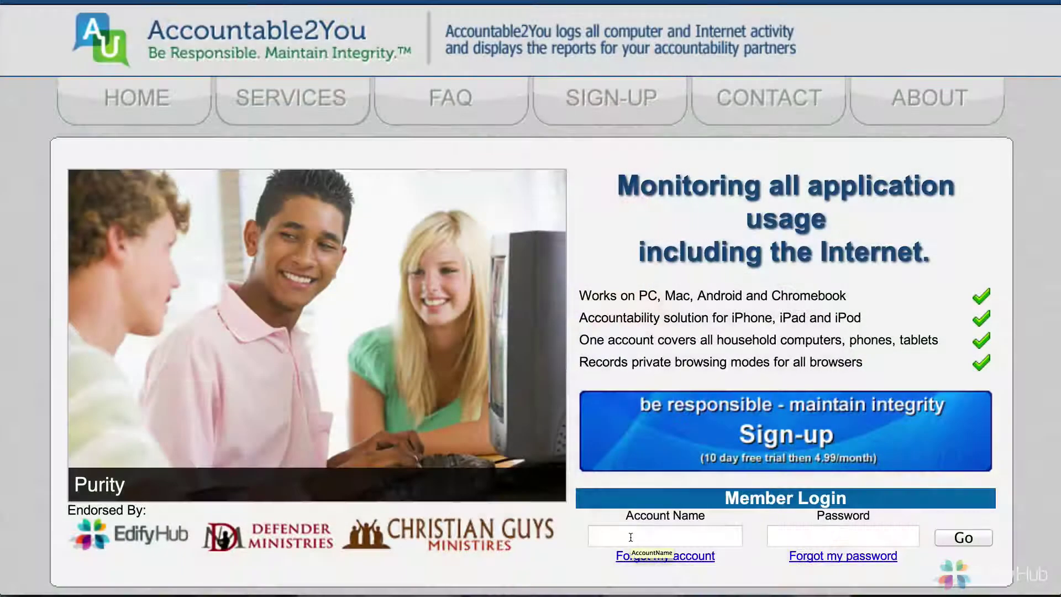
- Log in to the Members Center with the member account name and password
click(631, 537)
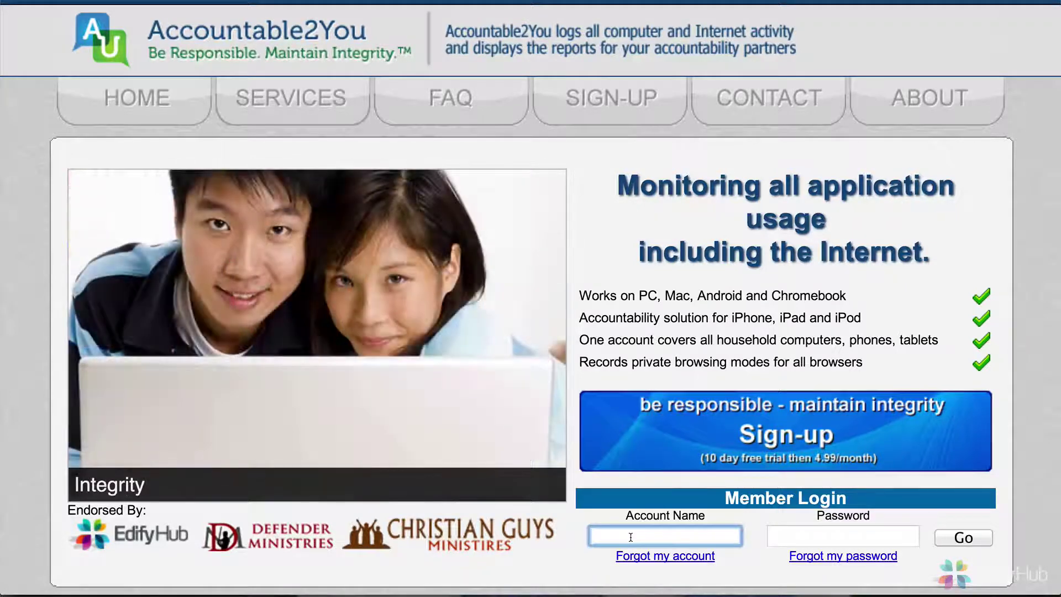
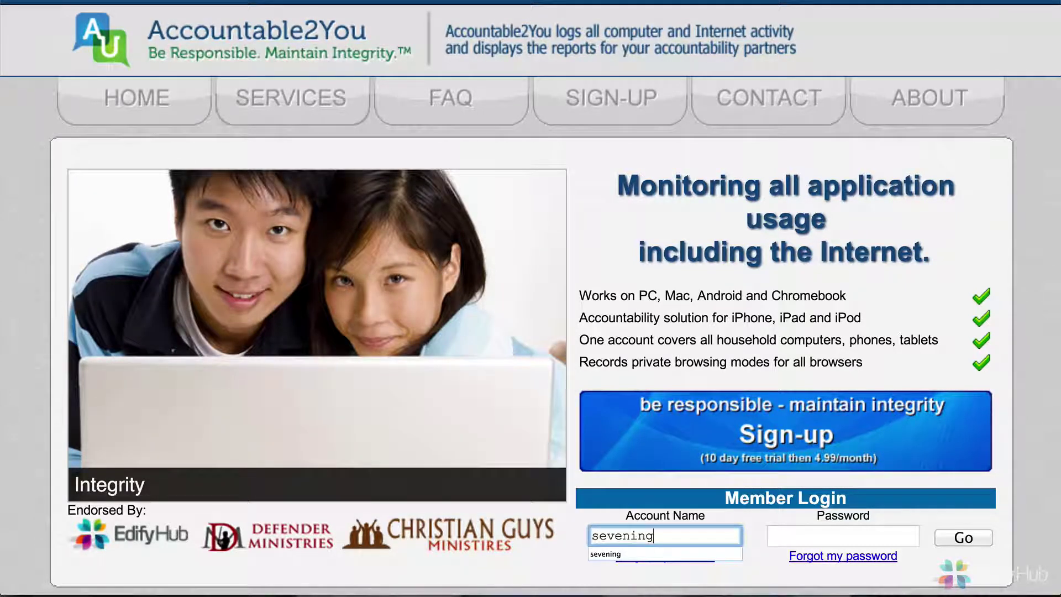
click(843, 536)
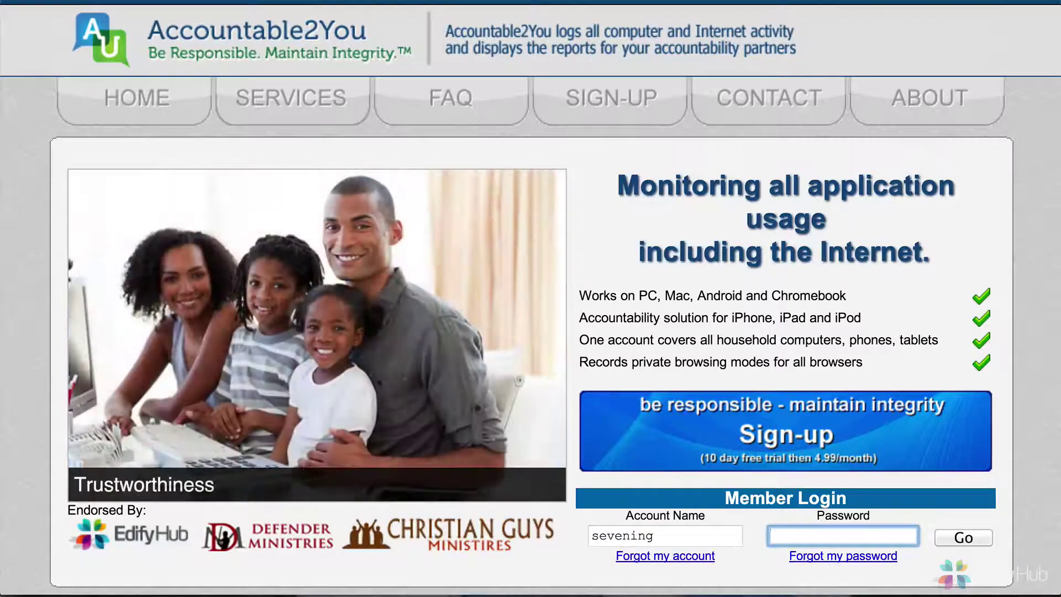
text(*************)
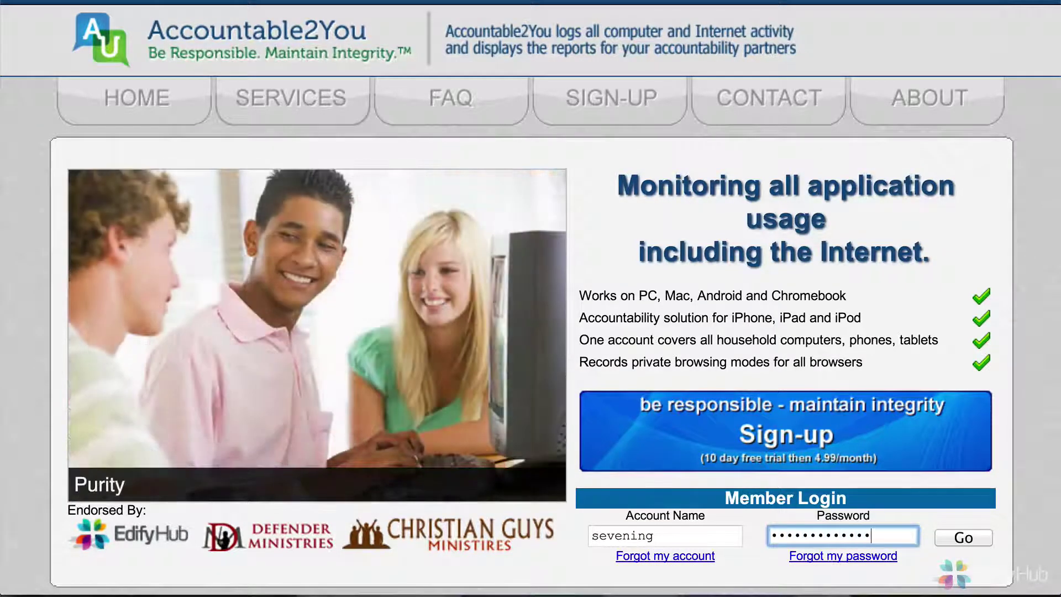
key(Return)
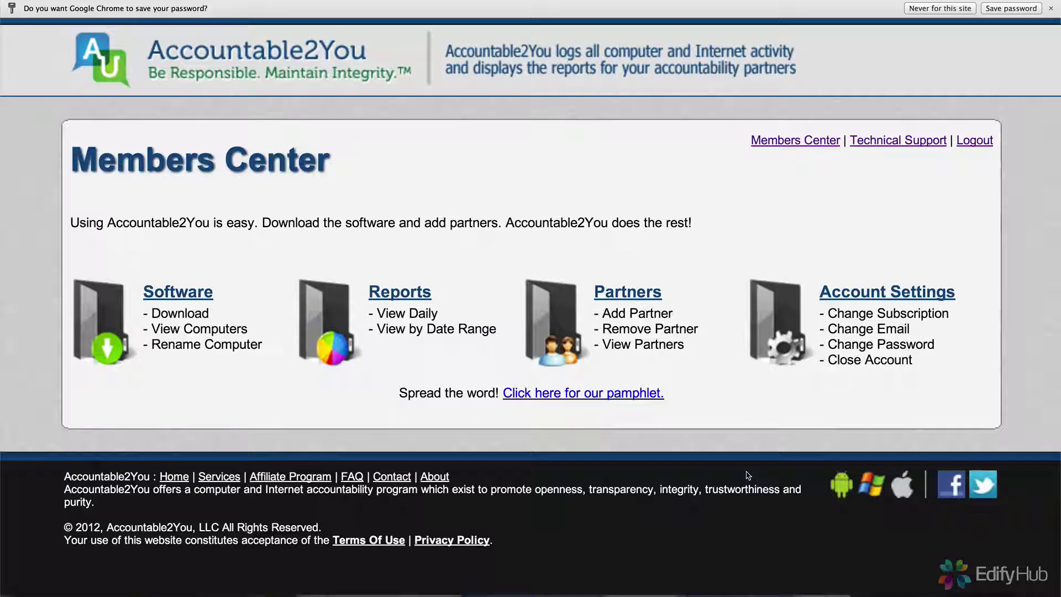
- Go to the accountability partner settings for Sam's Android
click(624, 293)
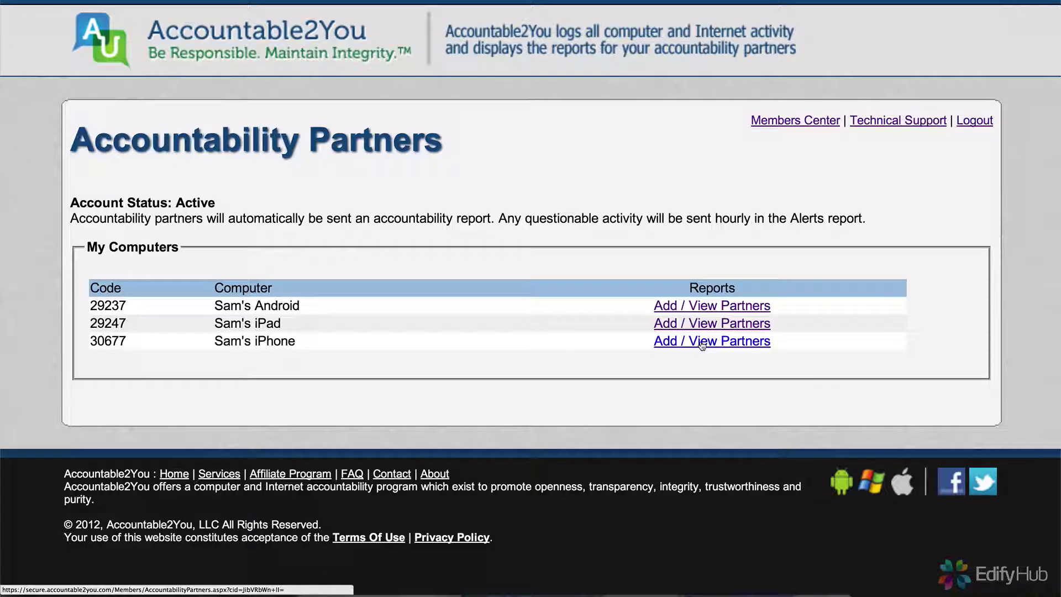
click(717, 307)
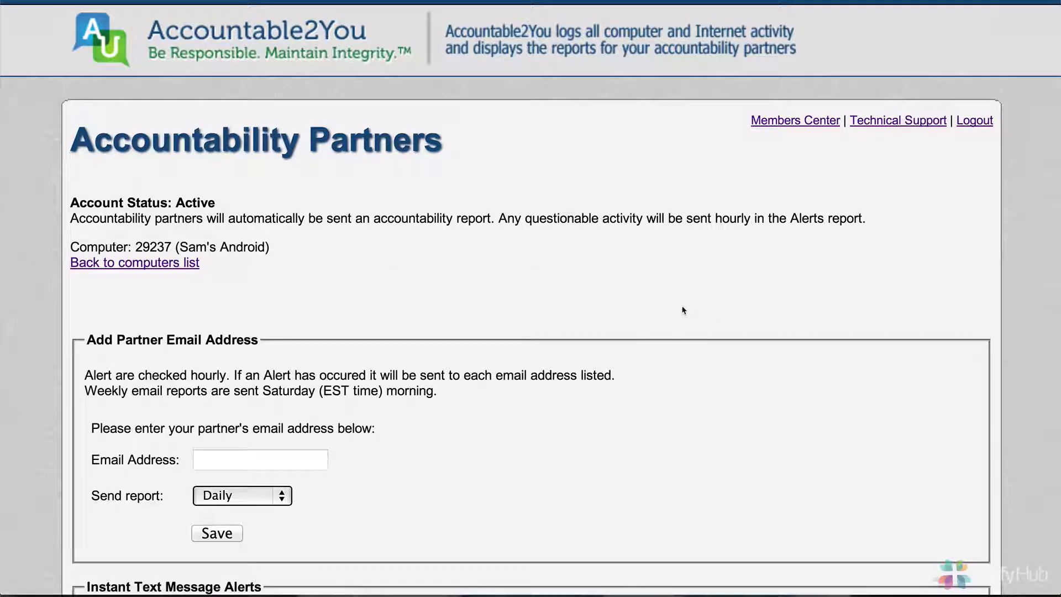
scroll(539, 303, down, 2)
scroll(538, 303, down, 4)
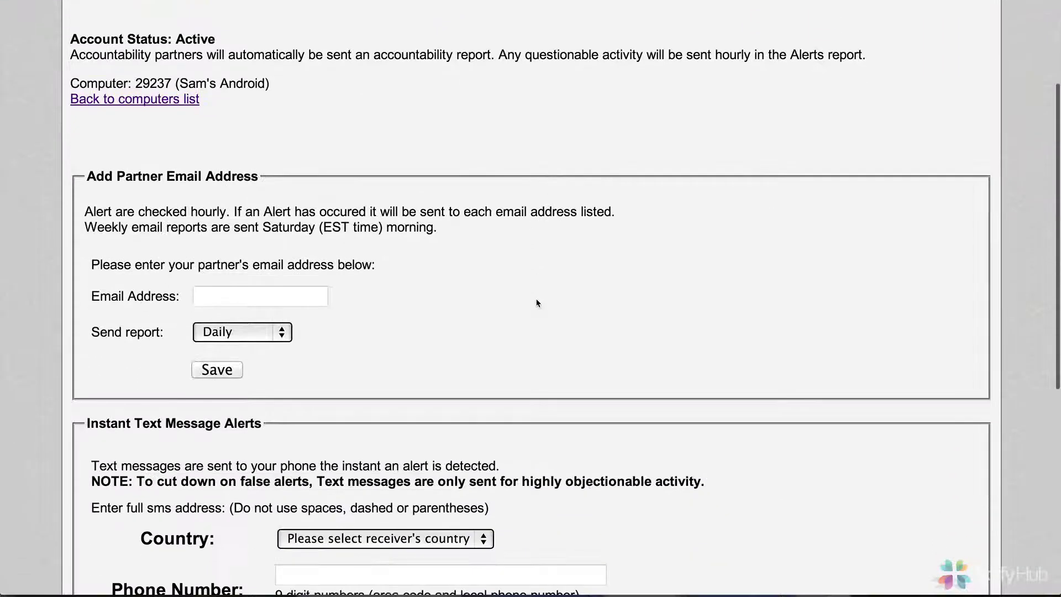
scroll(537, 302, down, 4)
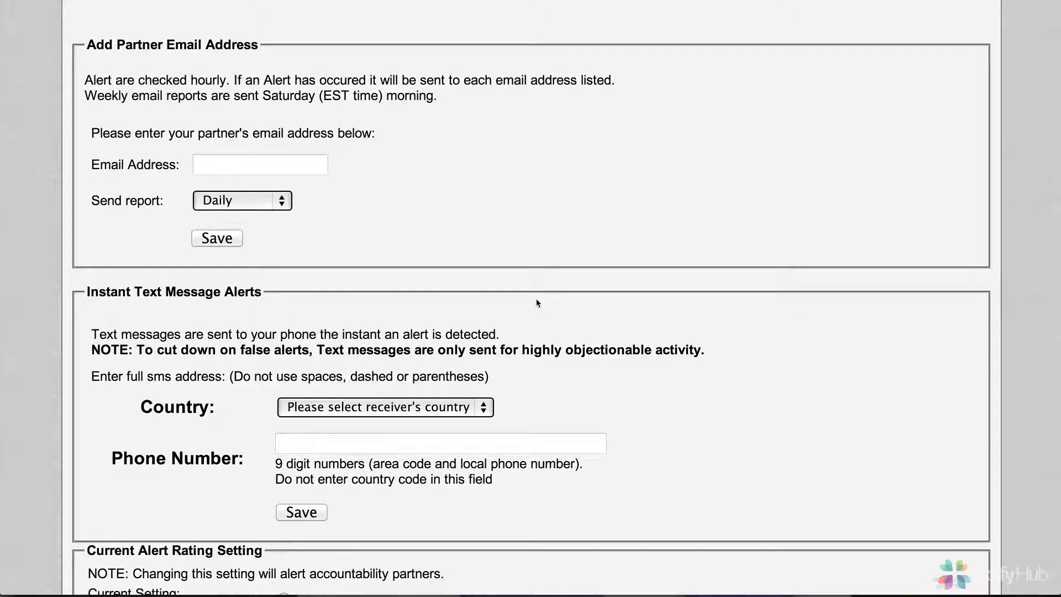
scroll(539, 302, down, 1)
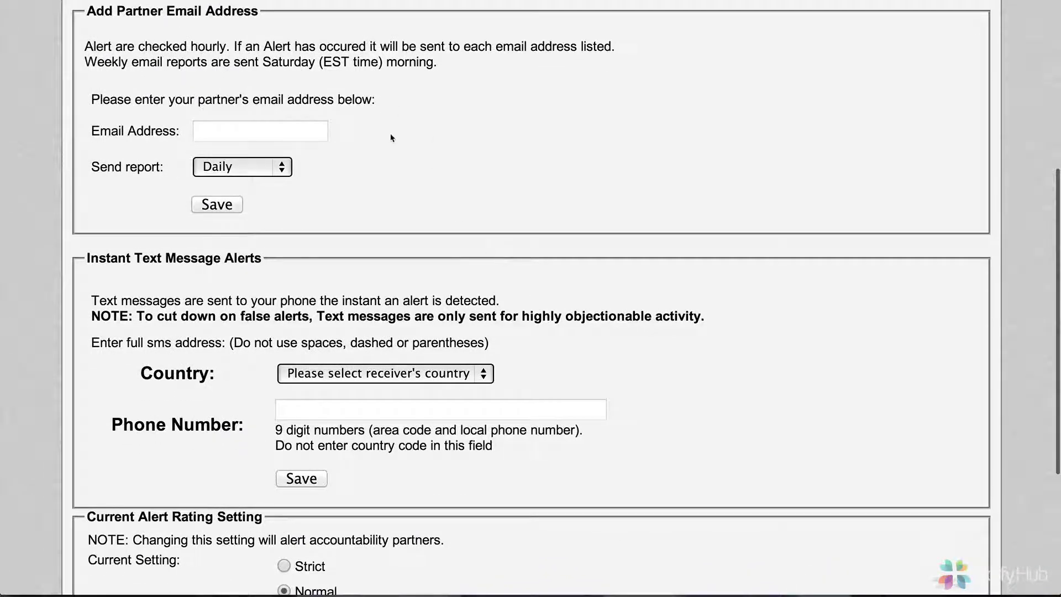
- Add the partner's e-mail address with Daily report frequency and save the new partner
click(306, 130)
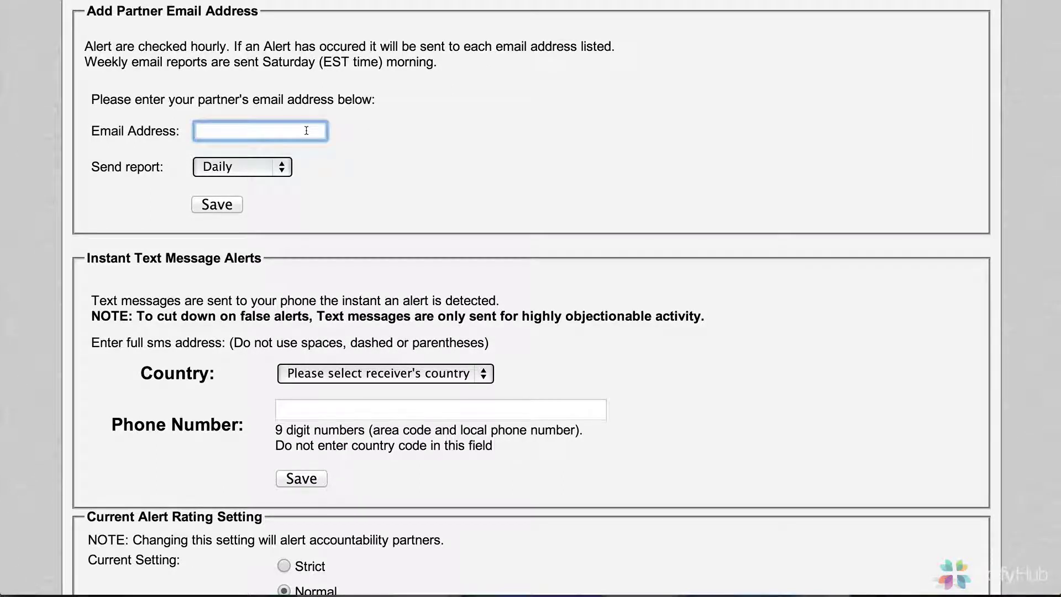
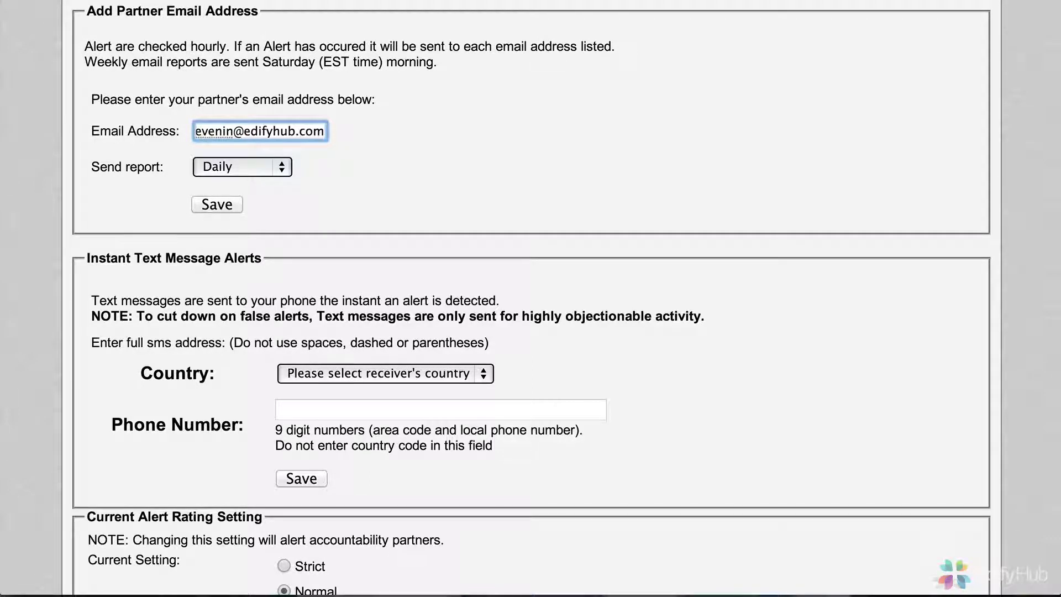
click(284, 170)
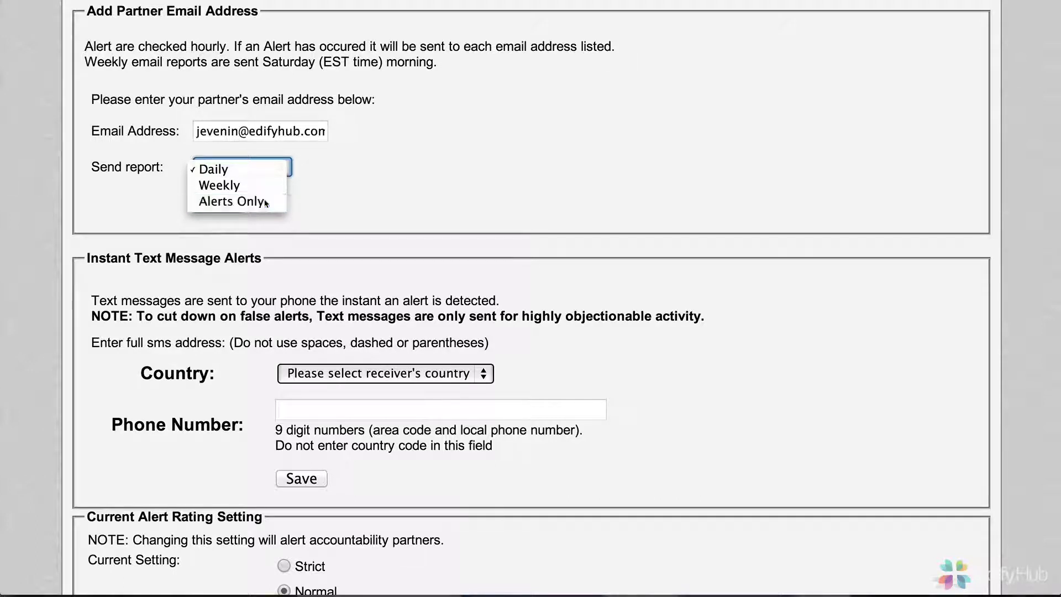
click(266, 203)
click(236, 167)
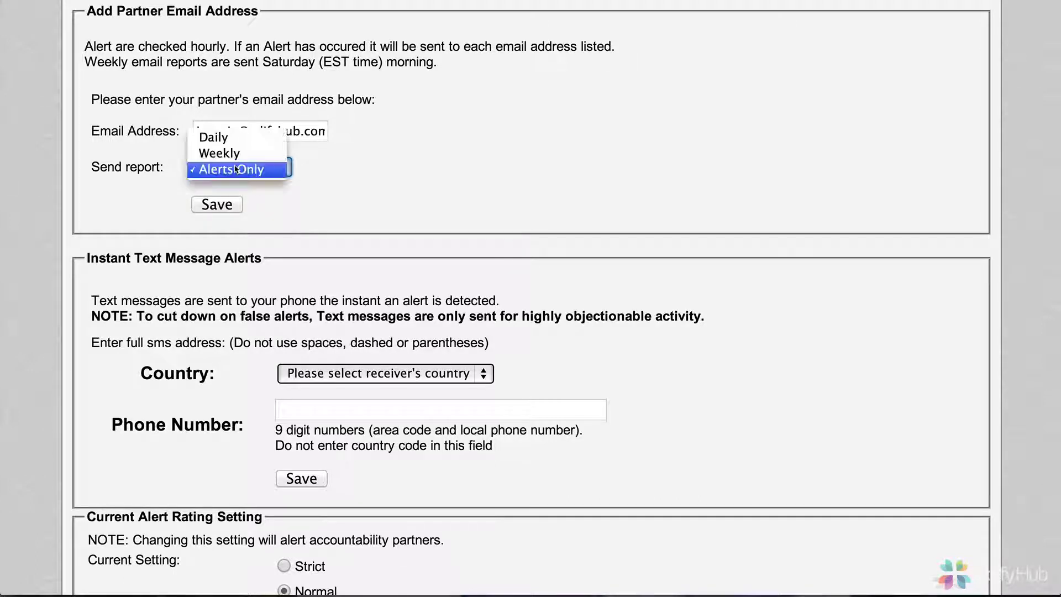
click(234, 138)
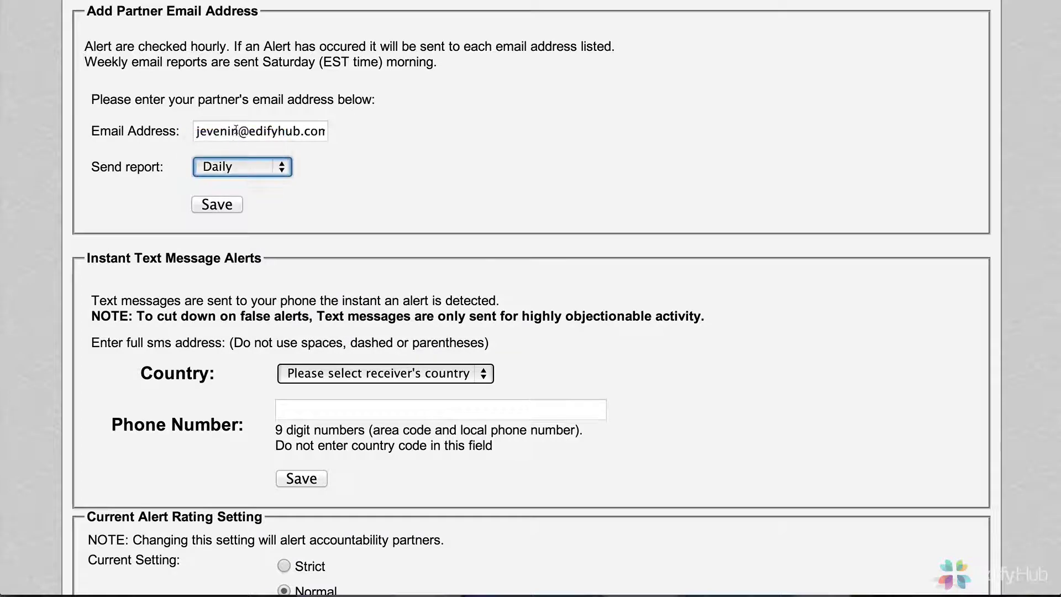
click(236, 130)
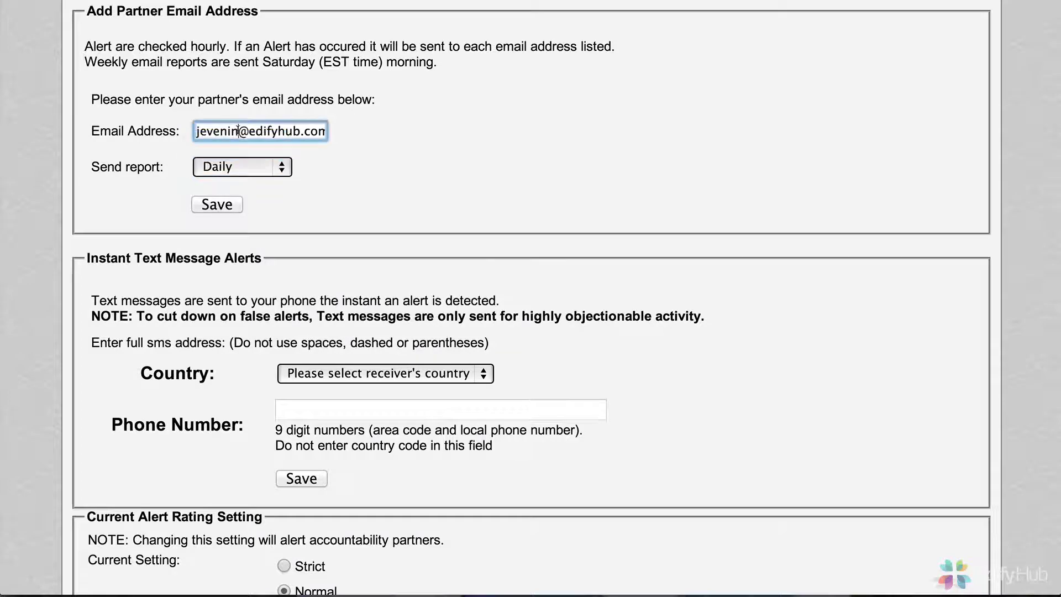
click(299, 184)
click(228, 205)
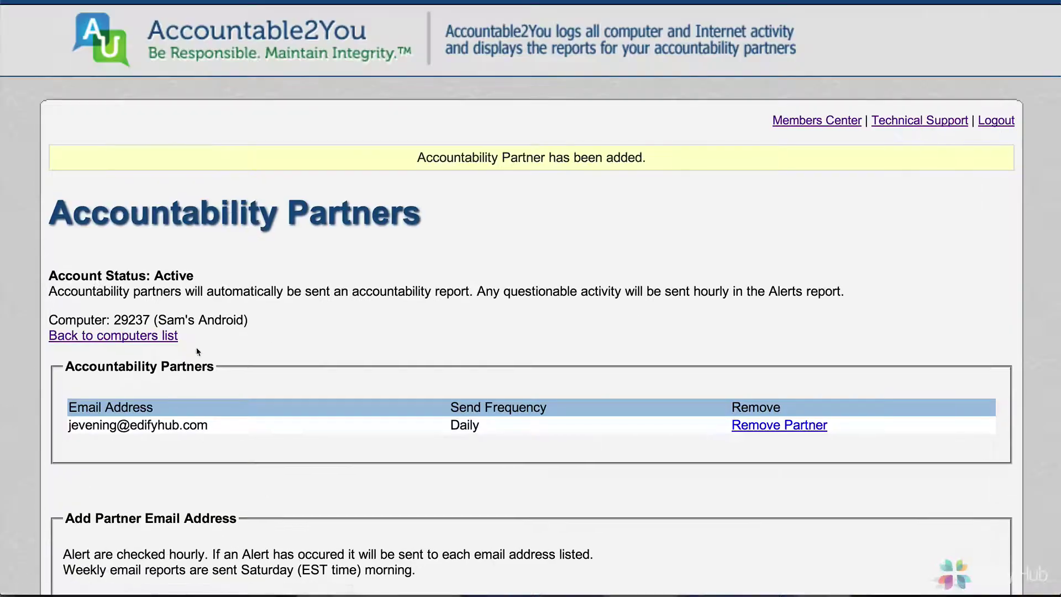
scroll(190, 357, down, 3)
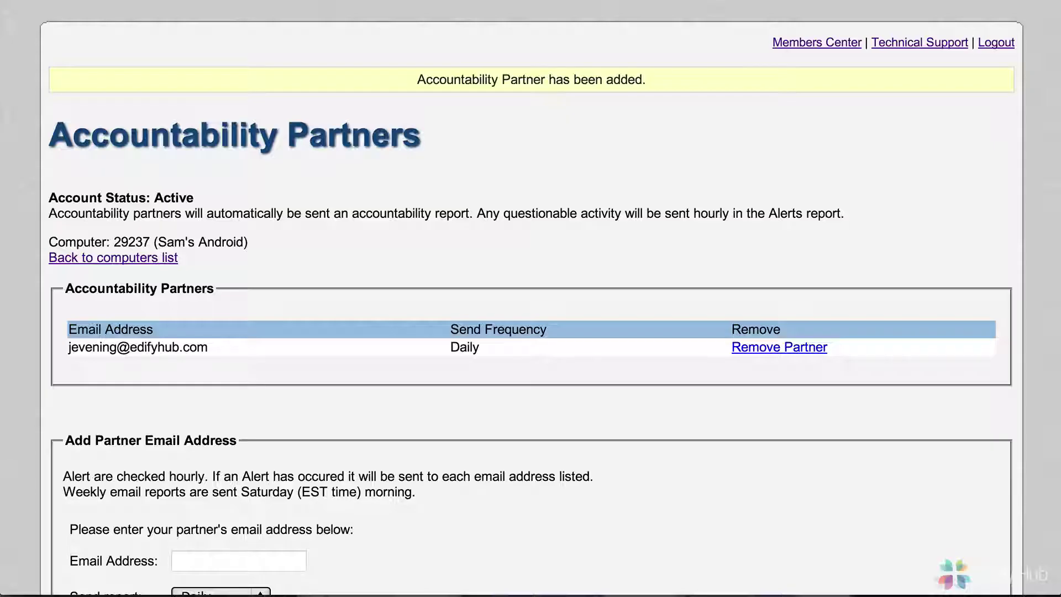
scroll(241, 263, down, 5)
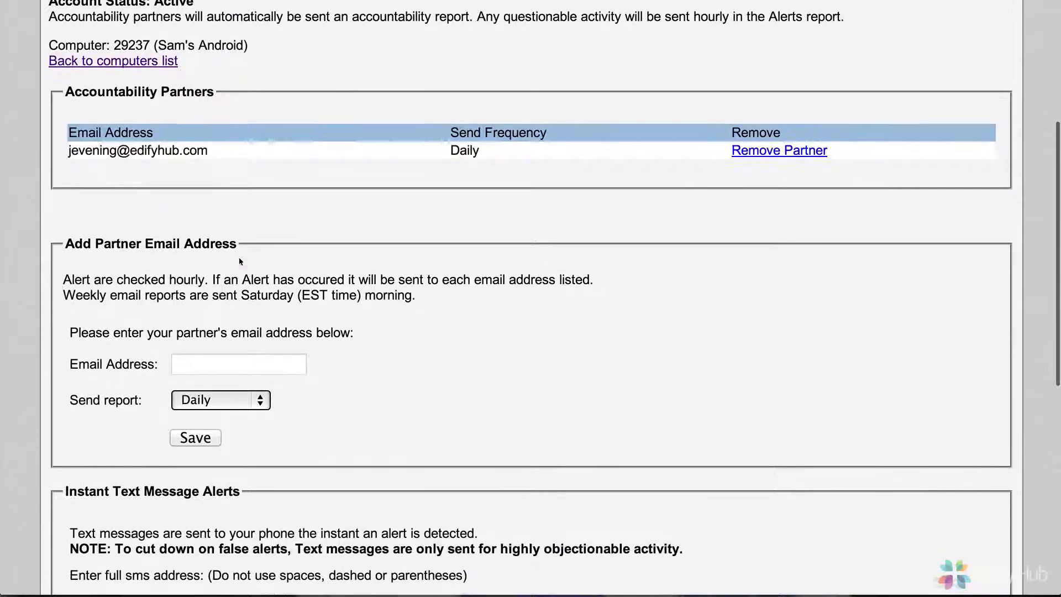
scroll(240, 262, down, 3)
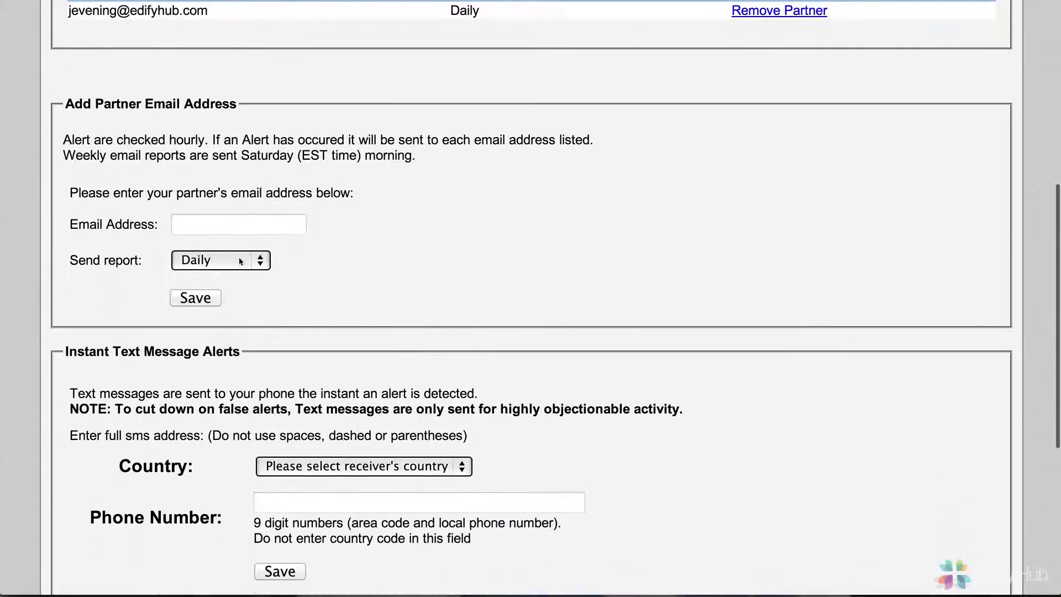
click(241, 261)
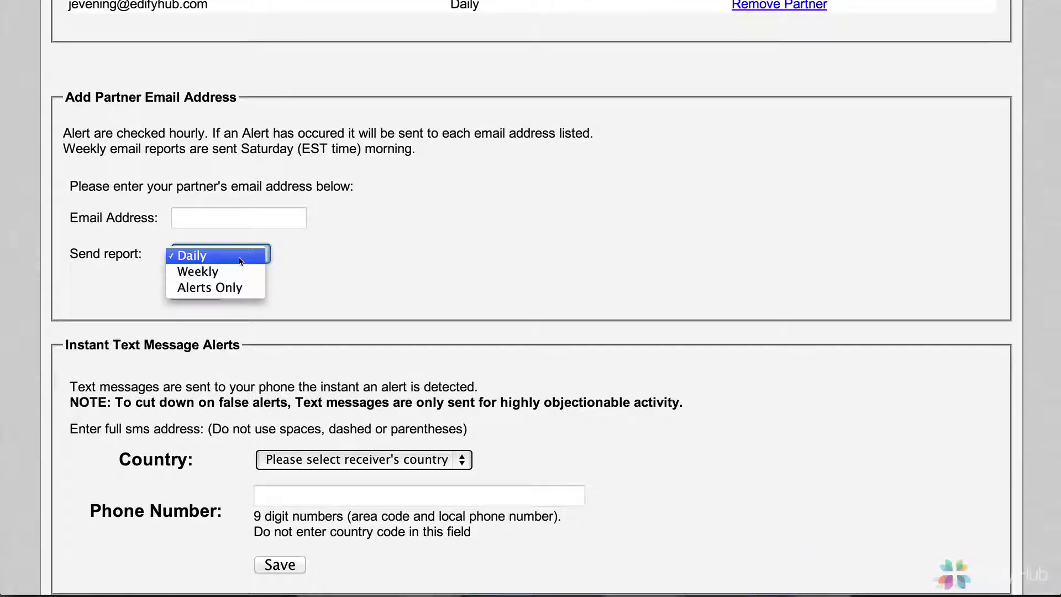
click(407, 258)
scroll(406, 257, down, 3)
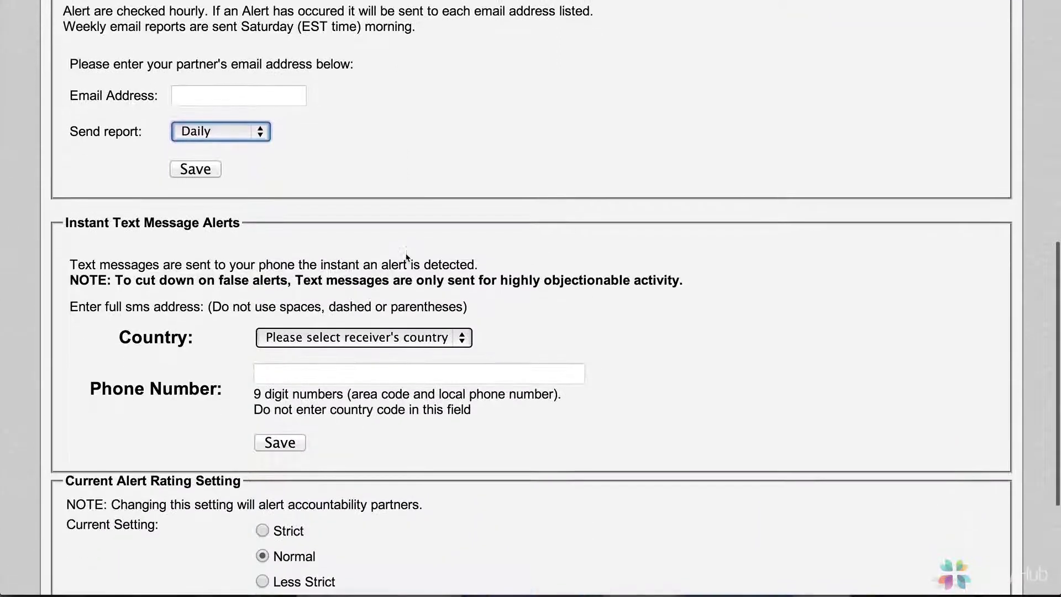
scroll(406, 258, up, 1)
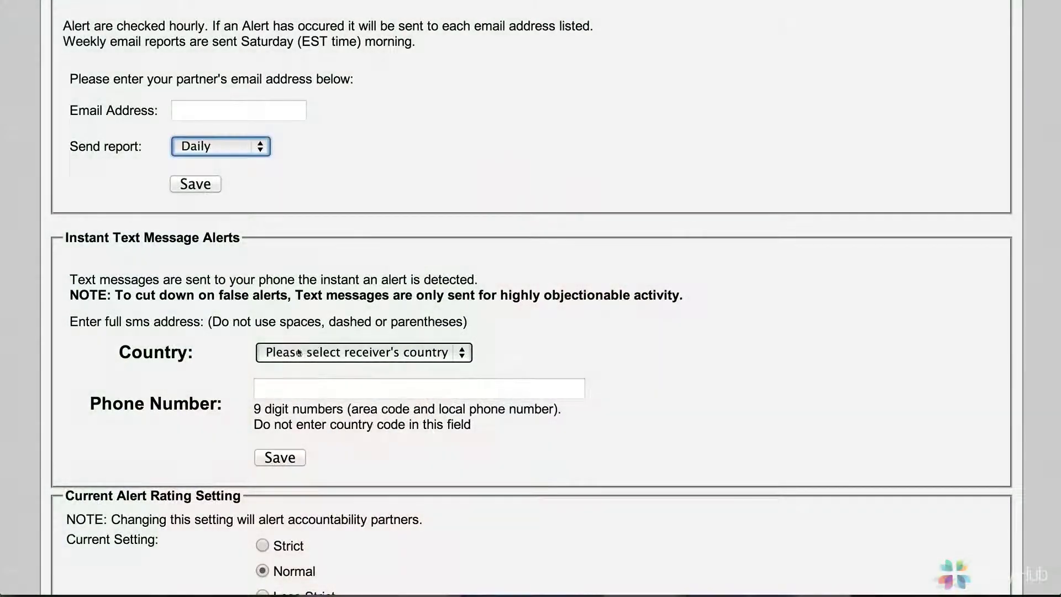
- Choose United States (+1) as the Instant Text Message Alerts country
click(322, 353)
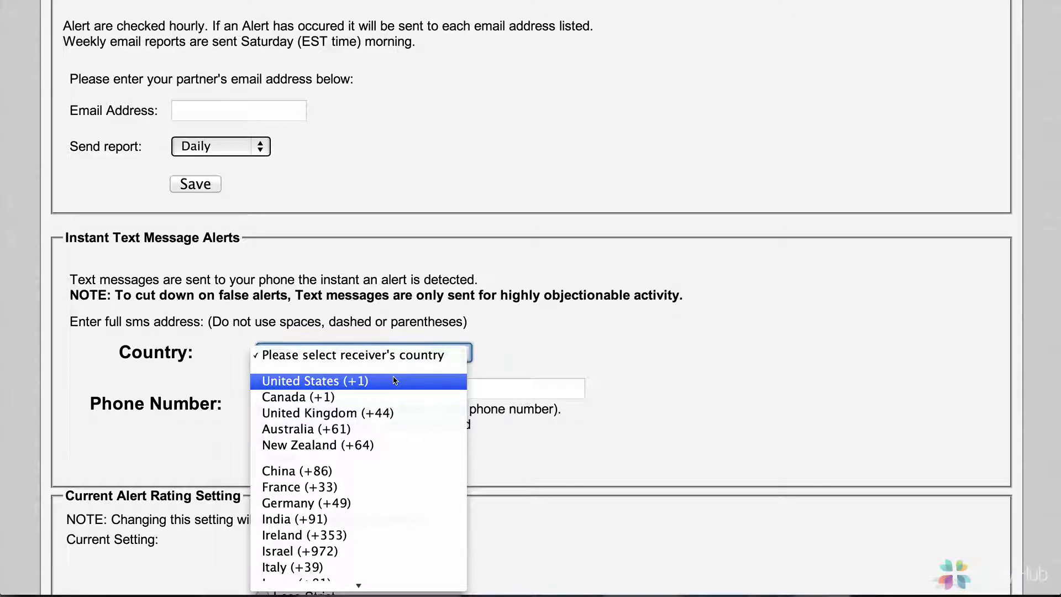
click(395, 380)
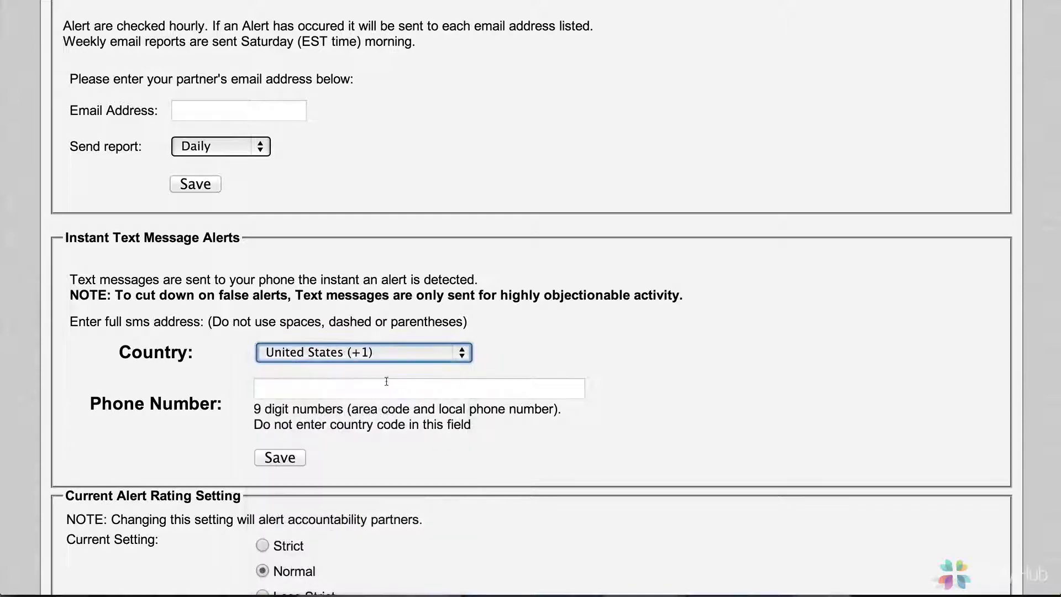
- Select the SMS phone number field, leaving it blank
click(384, 383)
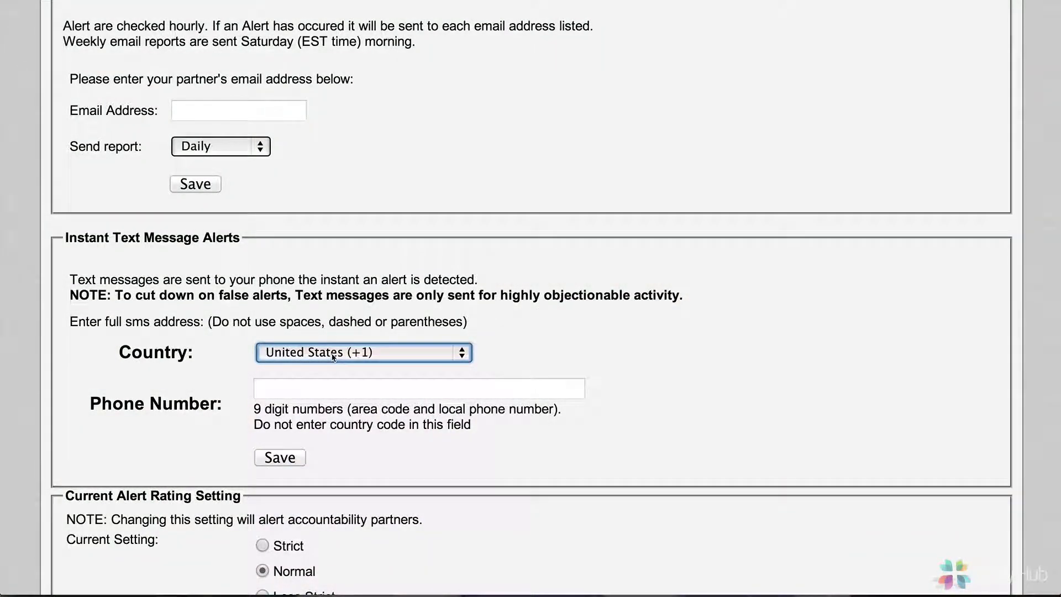
click(318, 387)
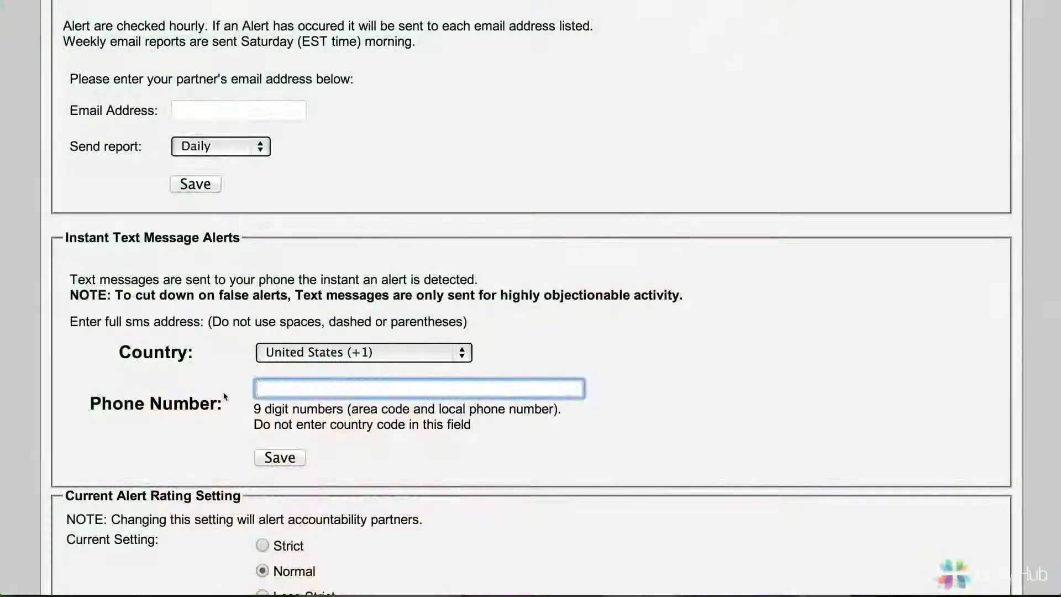
scroll(225, 397, down, 5)
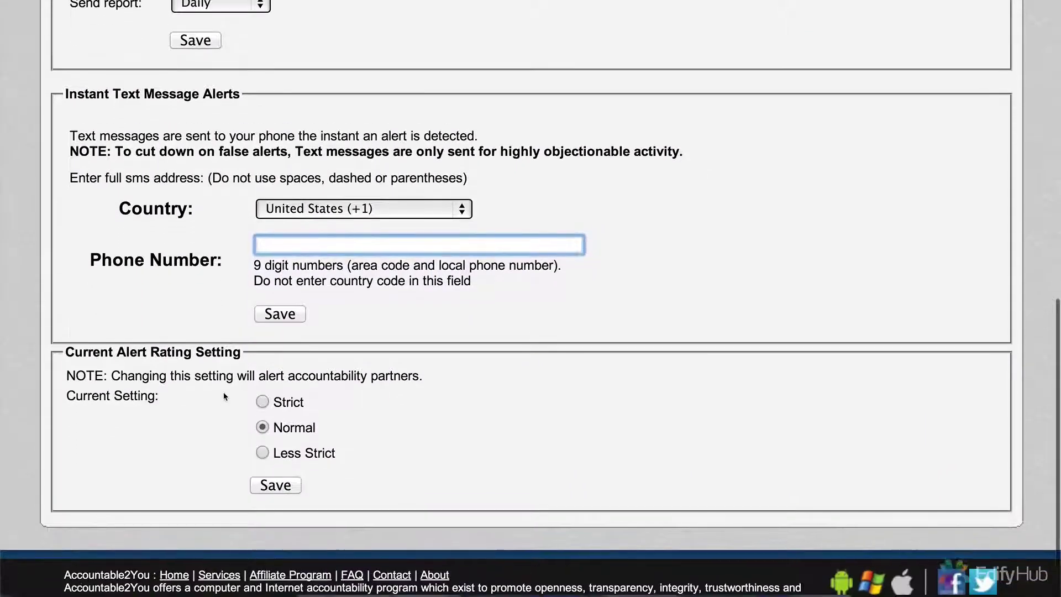